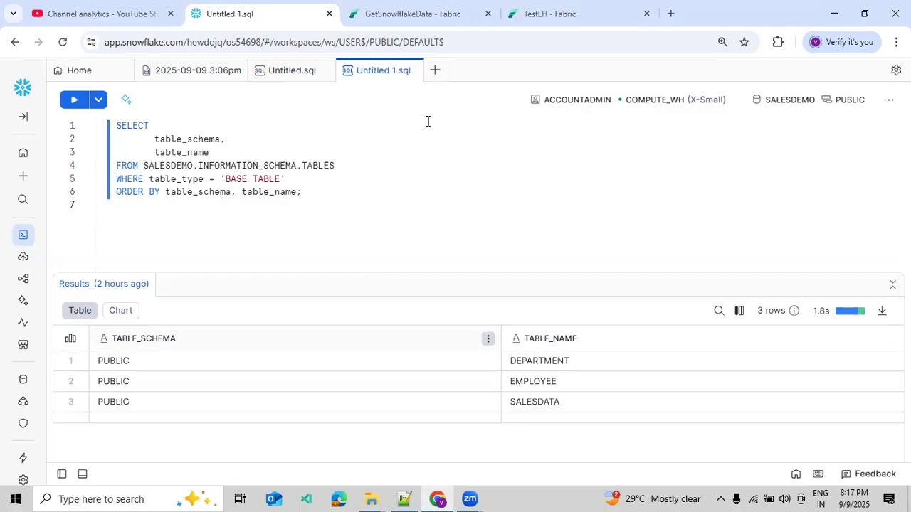
Step: Switch to the GetSnowlflakeData pipeline in Fabric, open the Get TablesName lookup's settings and test its Snowflake connection
{"action": "left_click", "coordinate": [413, 20]}
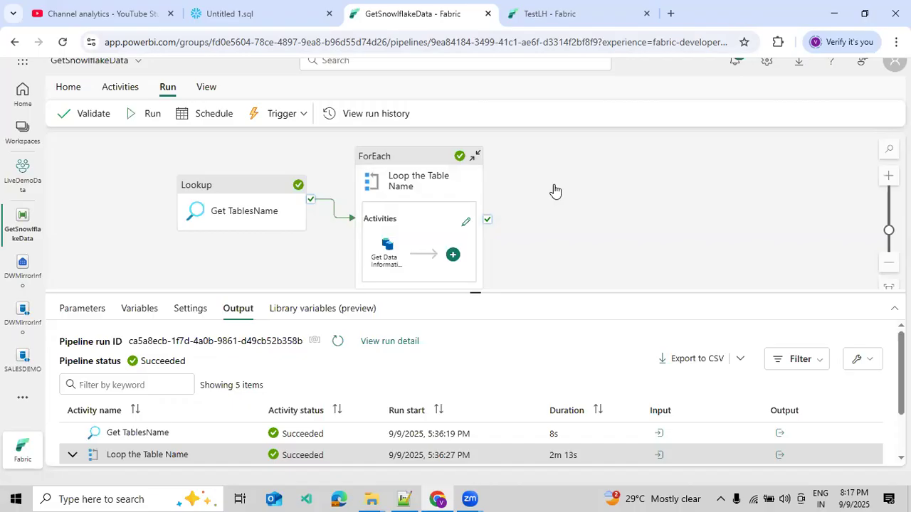
{"action": "left_click", "coordinate": [248, 185]}
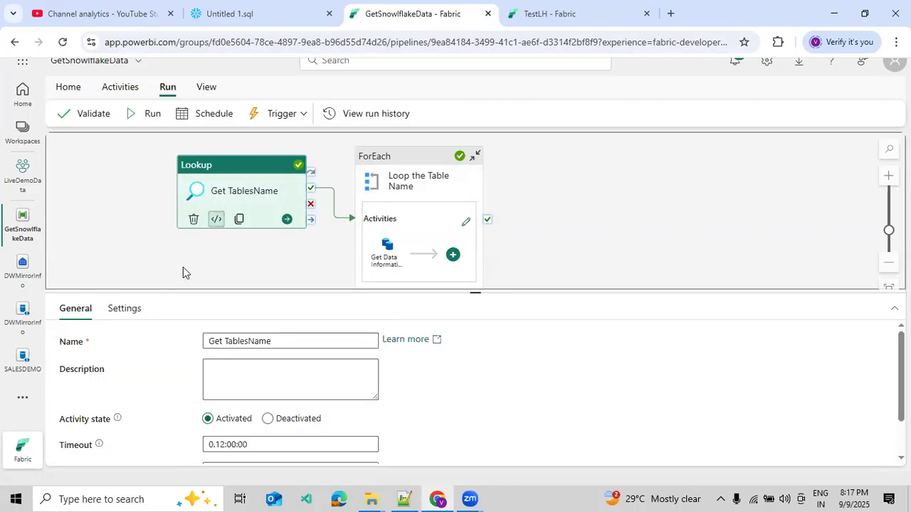
{"action": "left_click", "coordinate": [125, 310]}
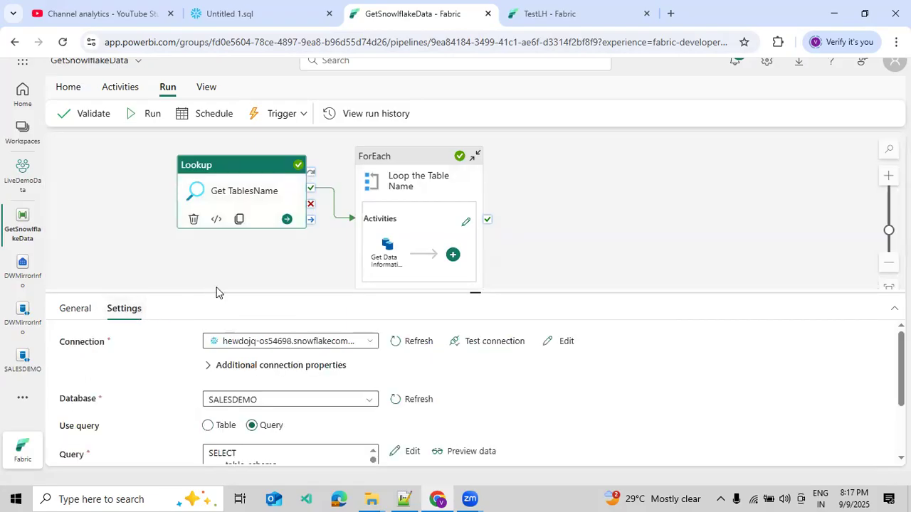
{"action": "left_click_drag", "start_coordinate": [217, 292], "coordinate": [228, 206]}
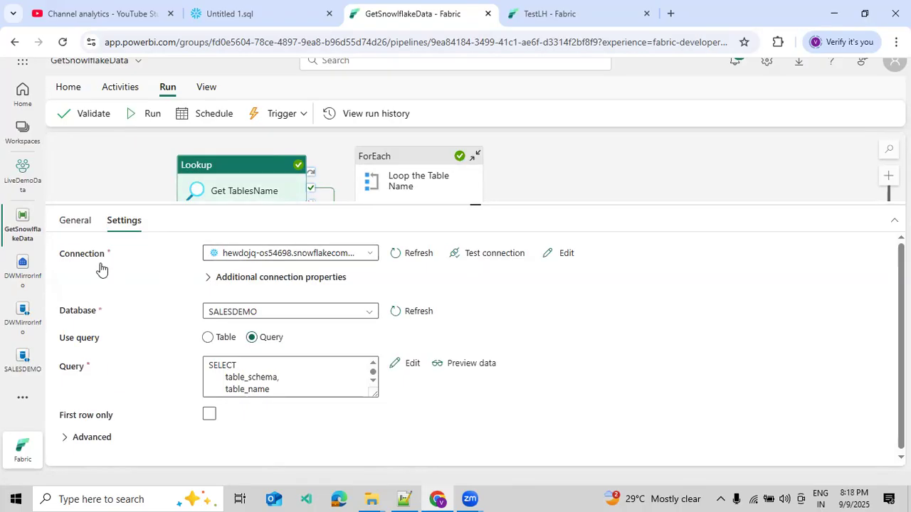
{"action": "left_click", "coordinate": [463, 260]}
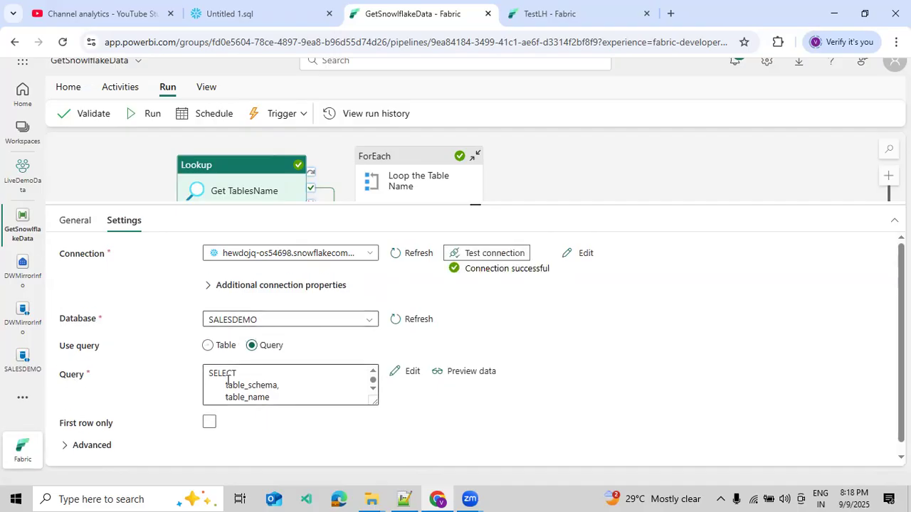
Step: Preview the data of the Get TablesName lookup query and toggle First row only on and back off
{"action": "left_click", "coordinate": [254, 380]}
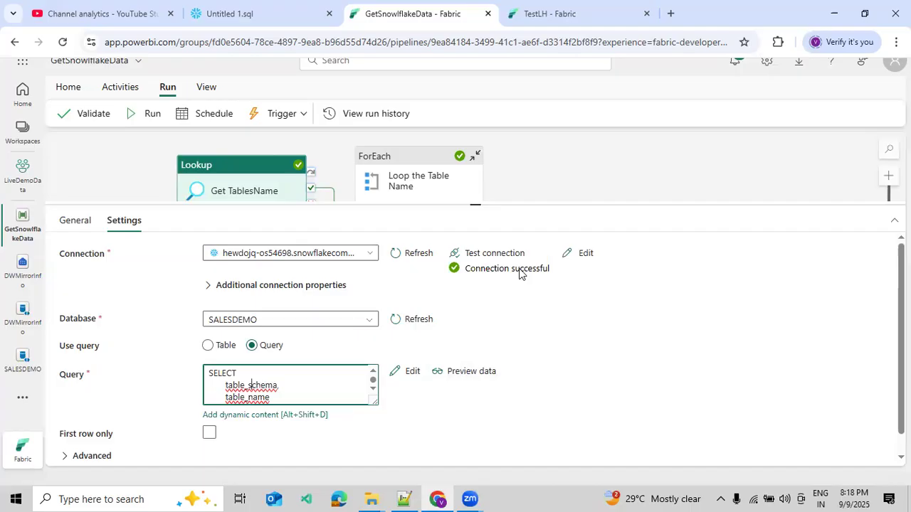
{"action": "left_click", "coordinate": [475, 373]}
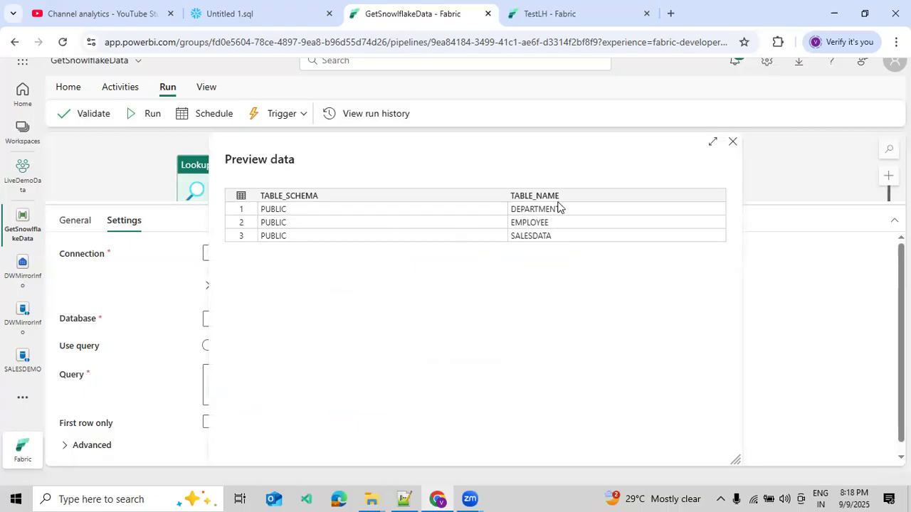
{"action": "left_click", "coordinate": [733, 143]}
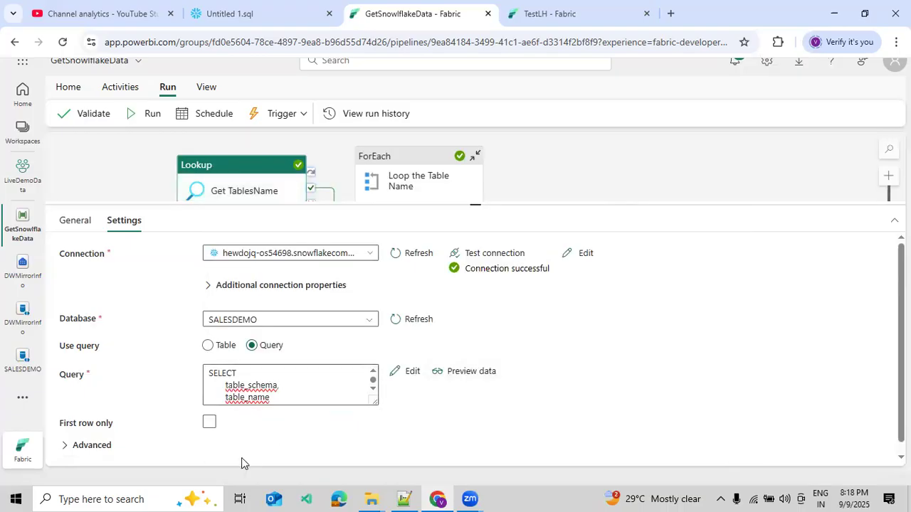
{"action": "left_click", "coordinate": [208, 412]}
{"action": "left_click", "coordinate": [209, 413]}
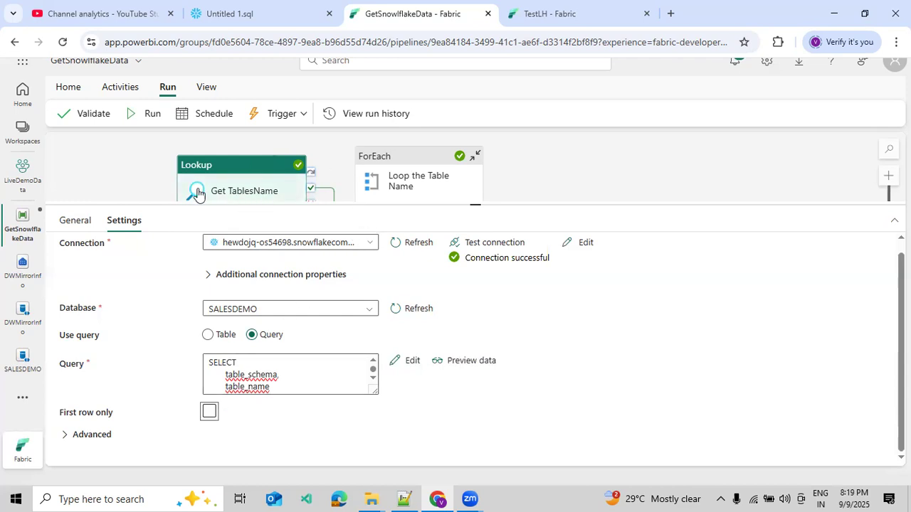
Step: Deactivate the Loop the Table Name ForEach activity, and save and run the pipeline
{"action": "right_click", "coordinate": [458, 187]}
{"action": "left_click", "coordinate": [470, 220]}
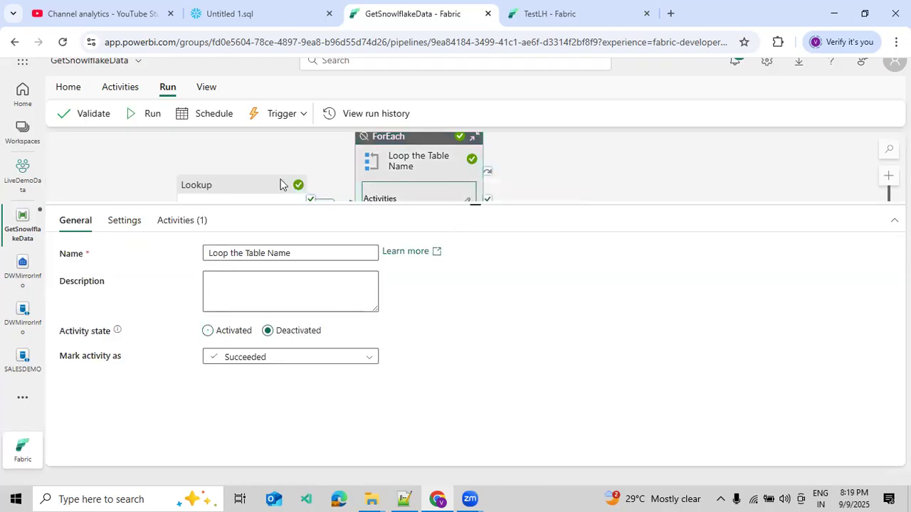
{"action": "left_click", "coordinate": [150, 114]}
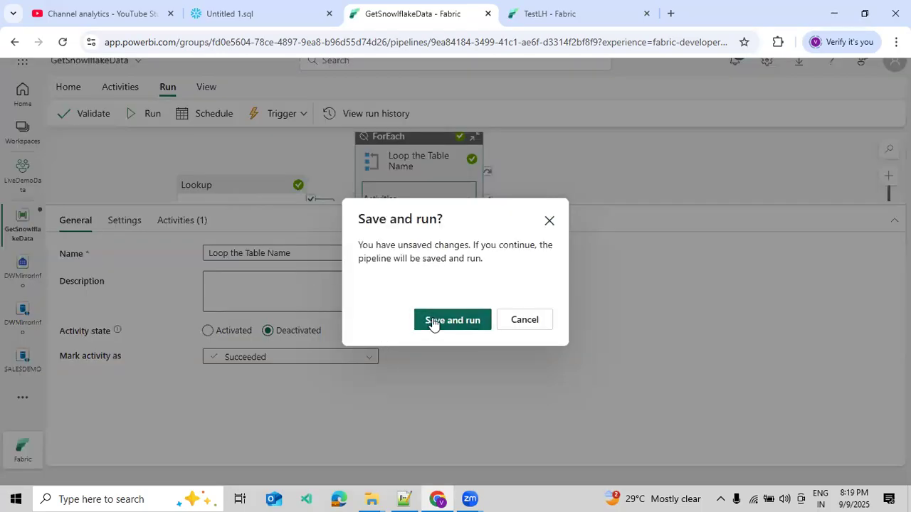
{"action": "left_click", "coordinate": [427, 320]}
Step: Examine the run input of the Get TablesName activity in full view, focusing on its SELECT query
{"action": "left_click_drag", "start_coordinate": [553, 205], "coordinate": [568, 268]}
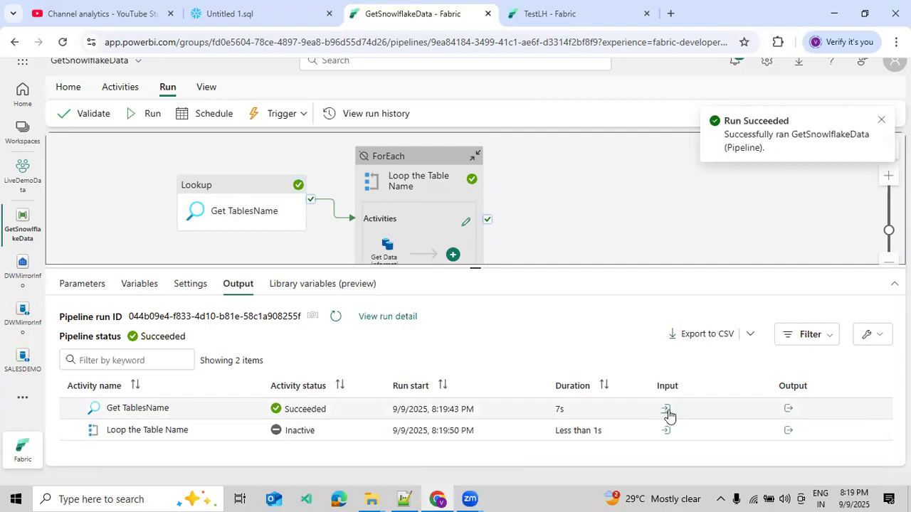
{"action": "left_click", "coordinate": [666, 410]}
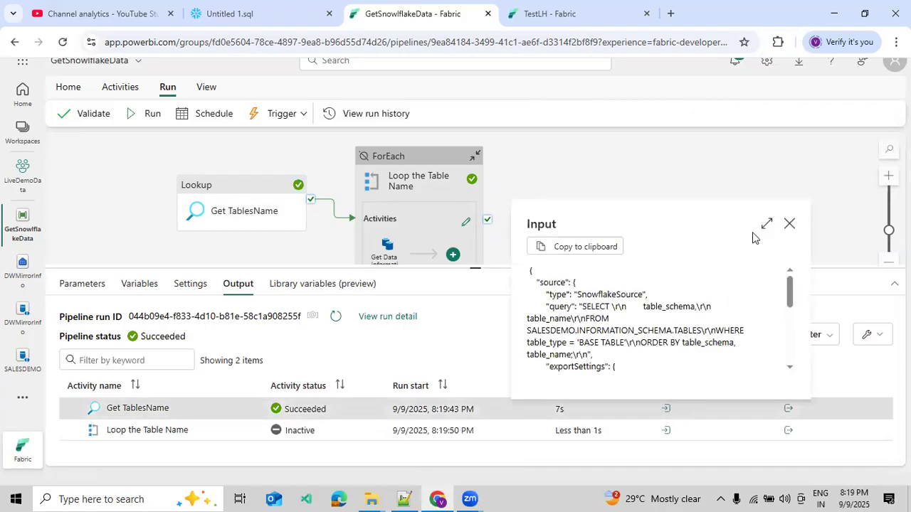
{"action": "left_click", "coordinate": [763, 225]}
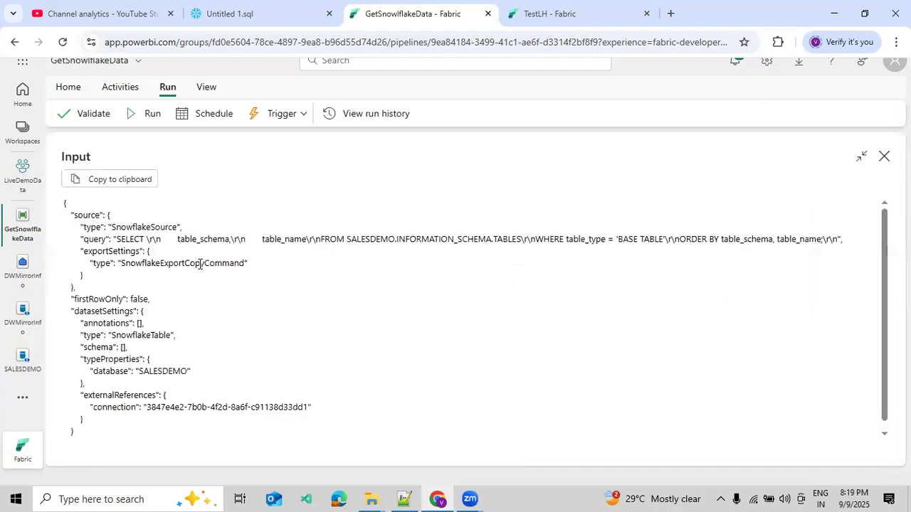
{"action": "left_click_drag", "start_coordinate": [113, 239], "coordinate": [827, 240]}
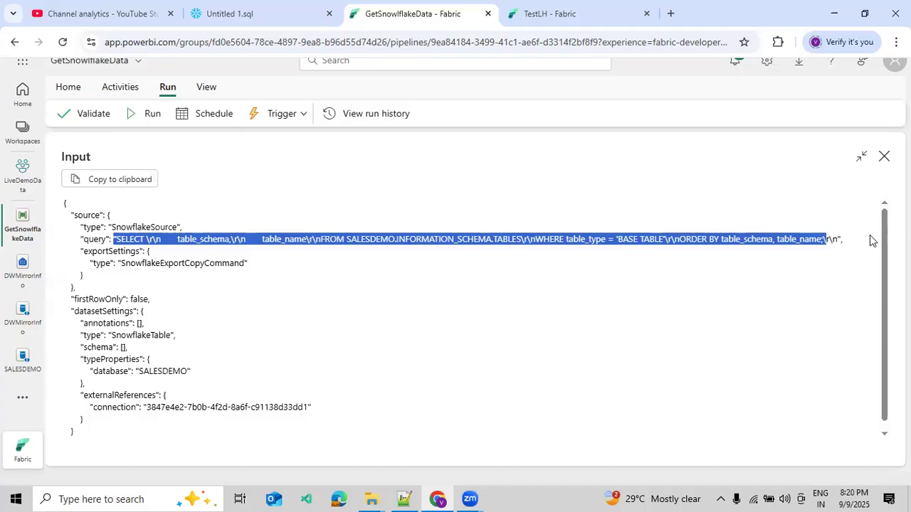
{"action": "left_click", "coordinate": [883, 156]}
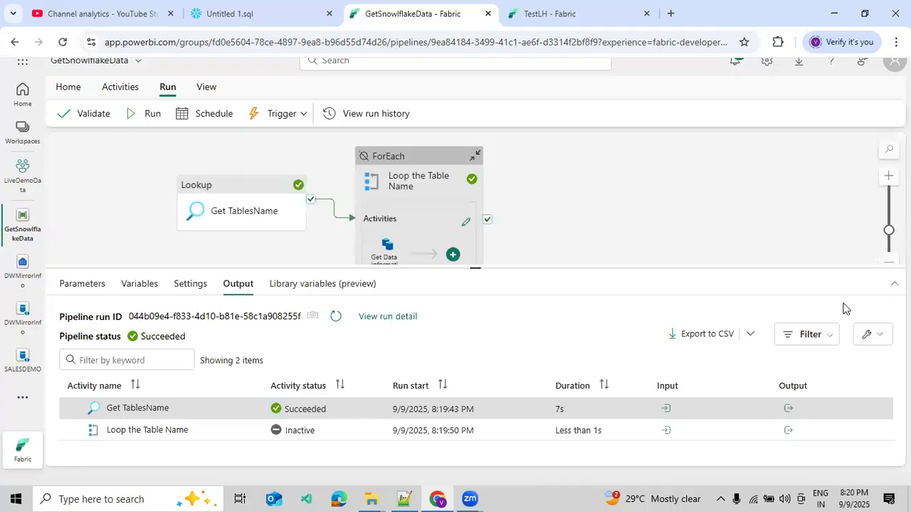
Step: Examine the run output of the Get TablesName activity in full view, going through each table record in the value array
{"action": "left_click", "coordinate": [788, 409]}
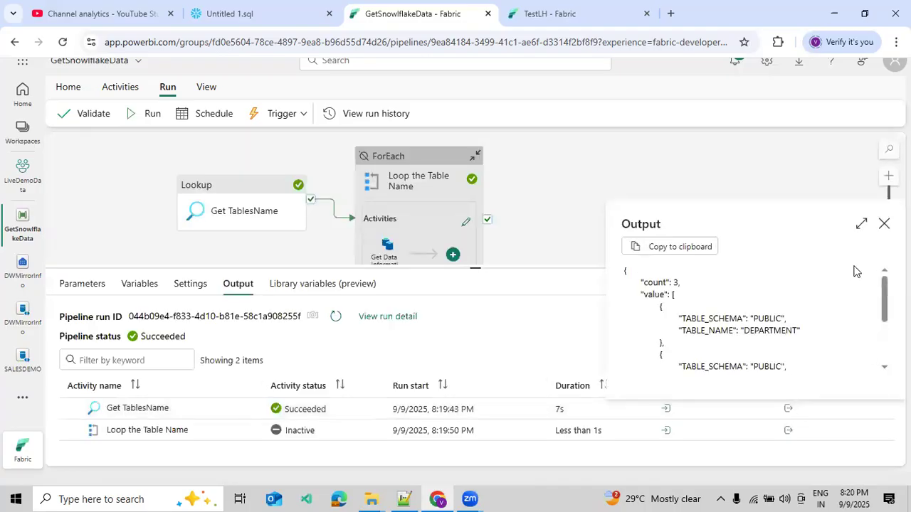
{"action": "left_click", "coordinate": [862, 226]}
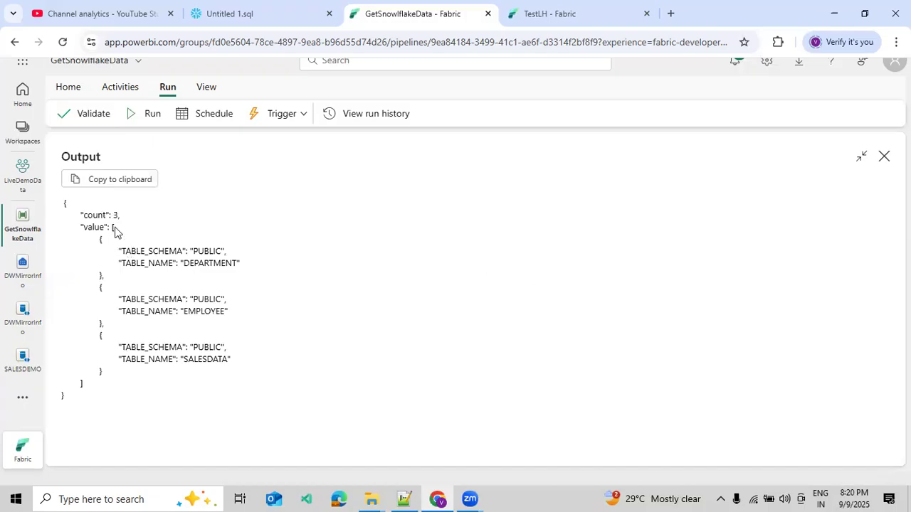
{"action": "left_click_drag", "start_coordinate": [110, 229], "coordinate": [117, 230]}
{"action": "left_click", "coordinate": [80, 383]}
{"action": "left_click_drag", "start_coordinate": [80, 383], "coordinate": [84, 383]}
{"action": "double_click", "coordinate": [113, 226]}
{"action": "left_click_drag", "start_coordinate": [93, 241], "coordinate": [107, 278]}
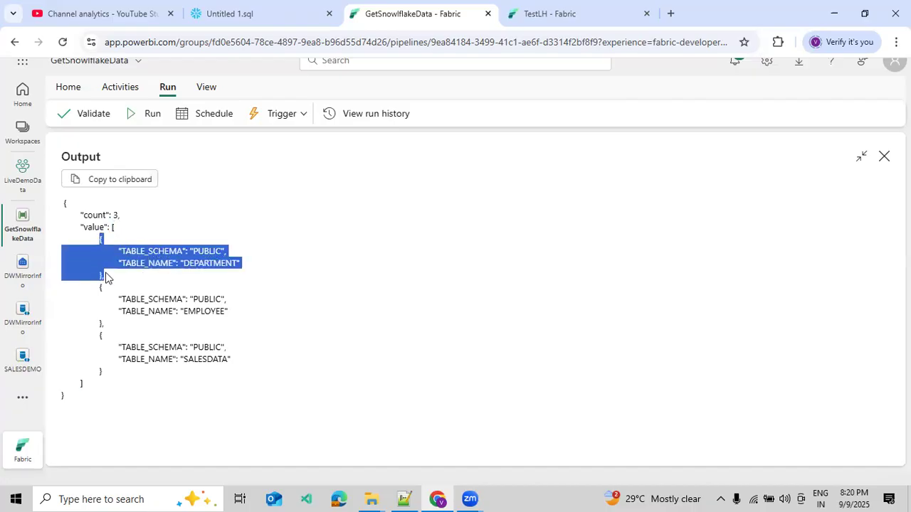
{"action": "left_click", "coordinate": [98, 297]}
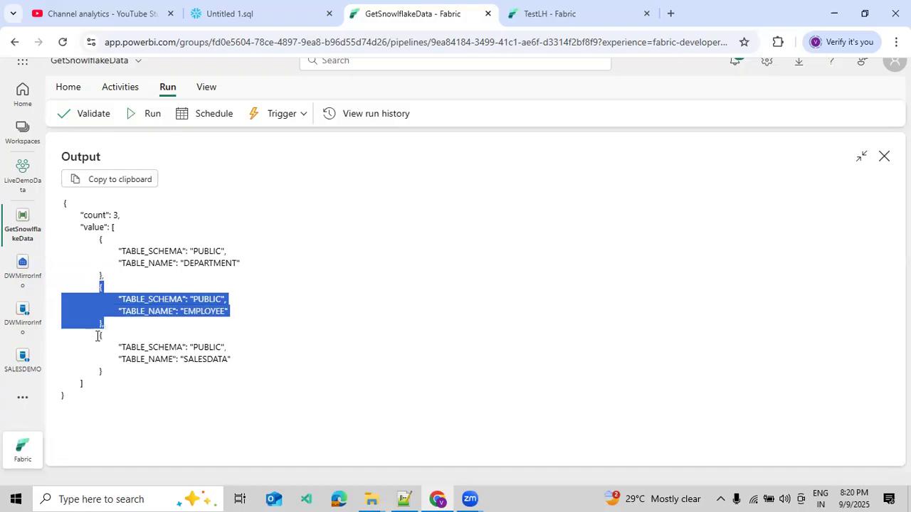
{"action": "left_click_drag", "start_coordinate": [99, 334], "coordinate": [116, 384]}
{"action": "left_click_drag", "start_coordinate": [103, 240], "coordinate": [122, 379]}
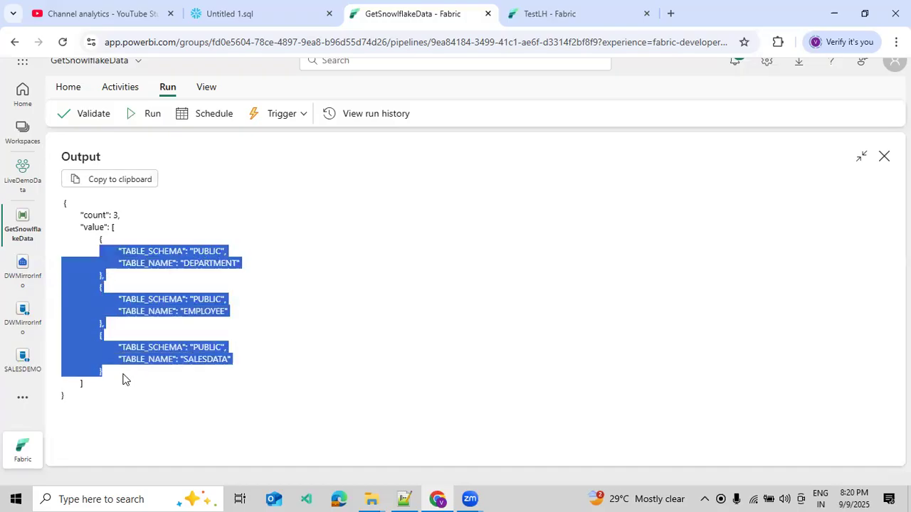
{"action": "left_click", "coordinate": [884, 156]}
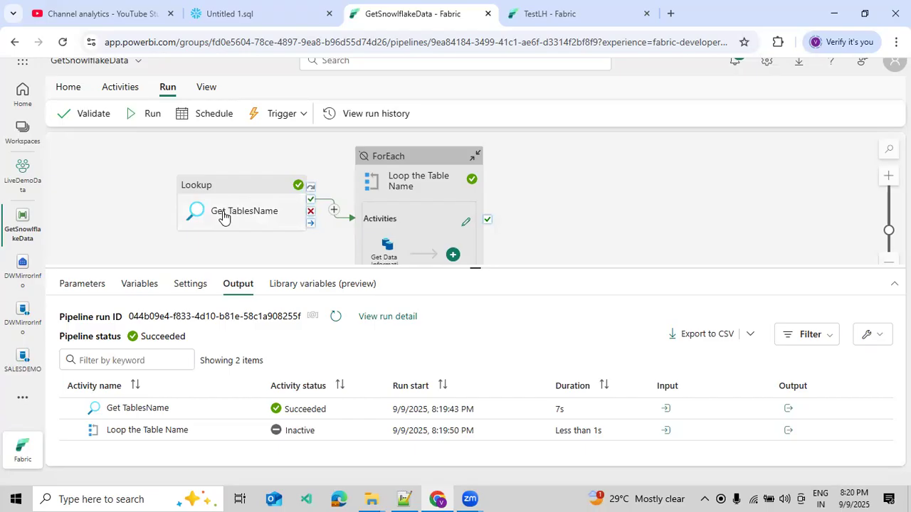
Step: Reactivate the Loop the Table Name ForEach activity and review its Items expression without changing it
{"action": "right_click", "coordinate": [417, 197]}
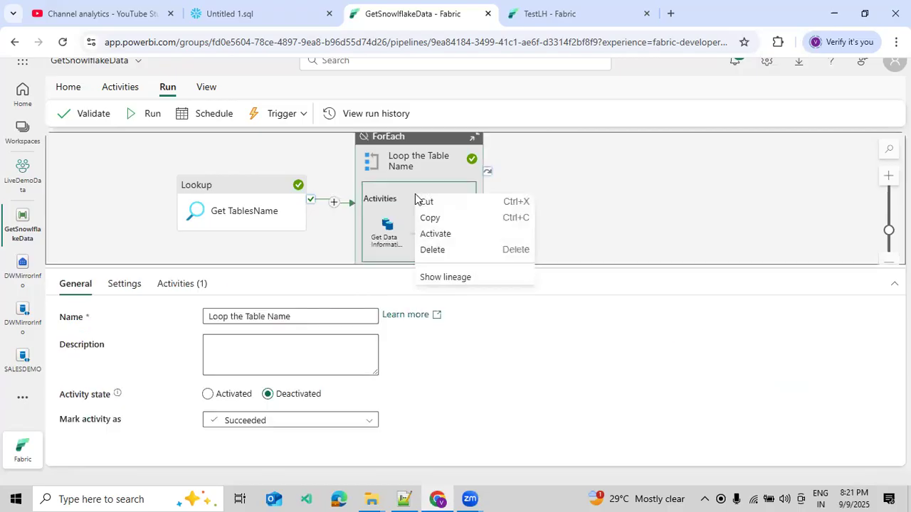
{"action": "left_click", "coordinate": [429, 235]}
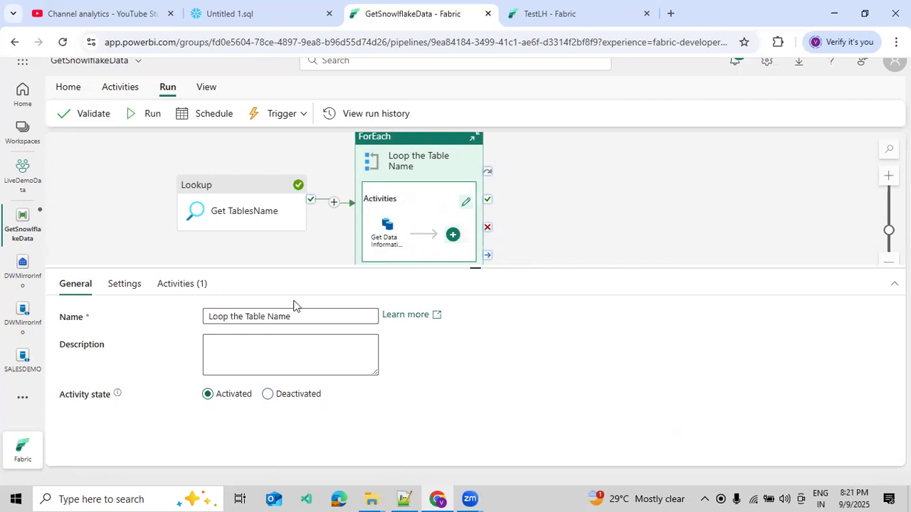
{"action": "left_click", "coordinate": [134, 290]}
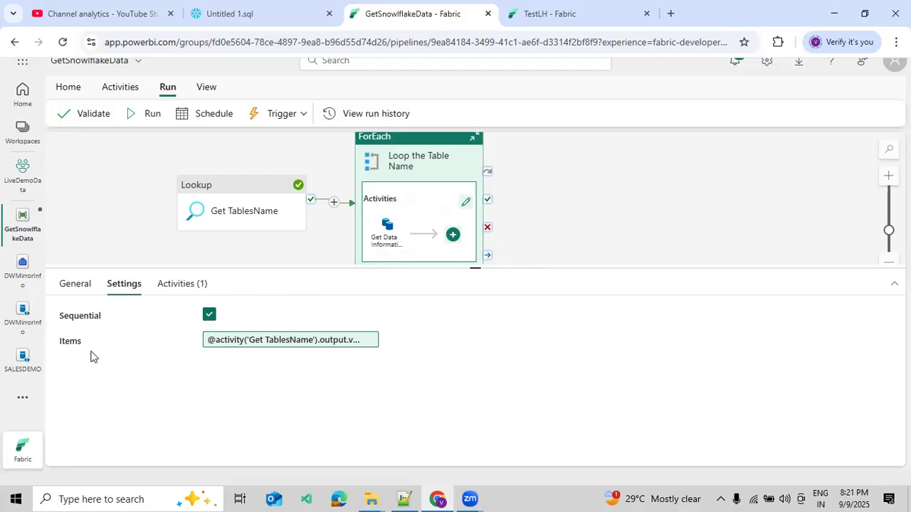
{"action": "left_click", "coordinate": [262, 348]}
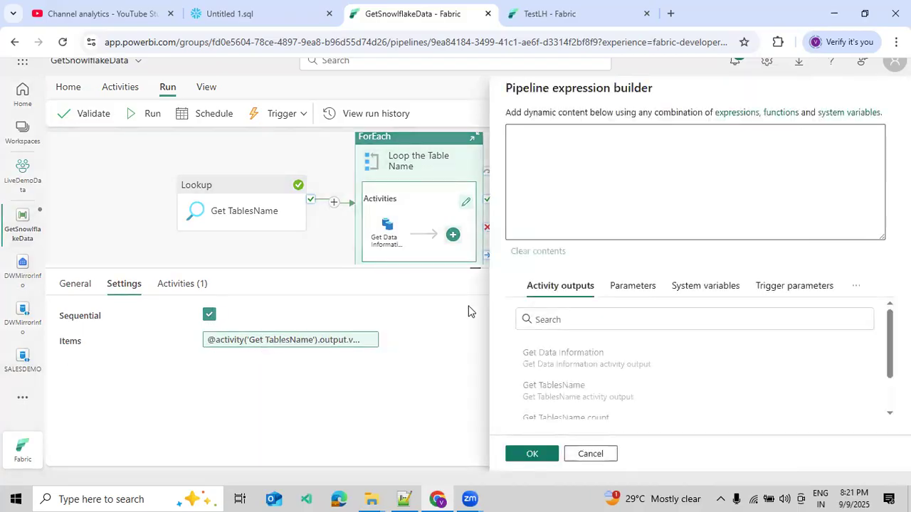
{"action": "left_click_drag", "start_coordinate": [689, 131], "coordinate": [732, 131]}
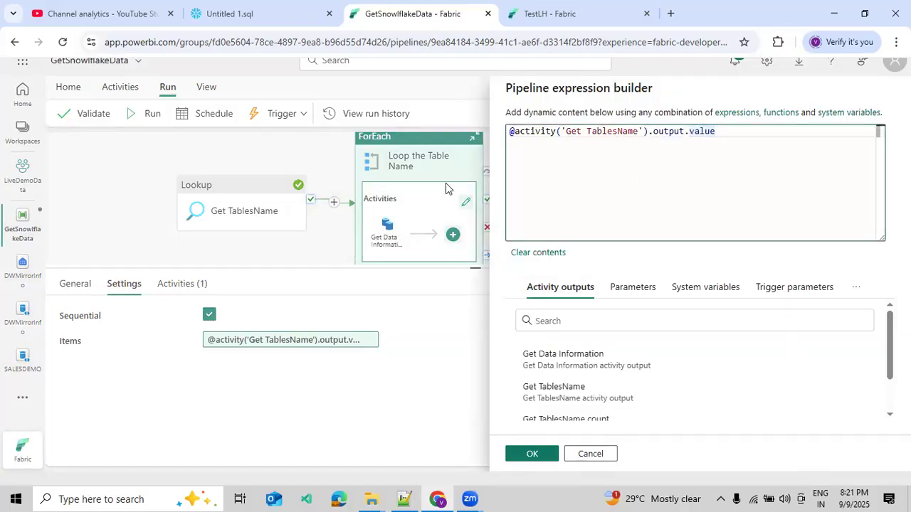
{"action": "left_click", "coordinate": [580, 455]}
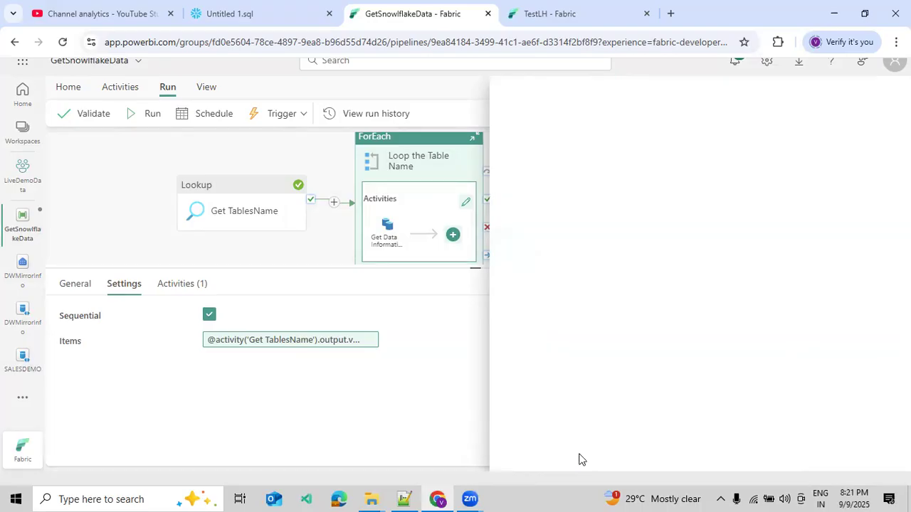
Step: Open the Get Data Information copy activity inside the ForEach and compare its source settings with the Snowflake query results
{"action": "left_click", "coordinate": [197, 288]}
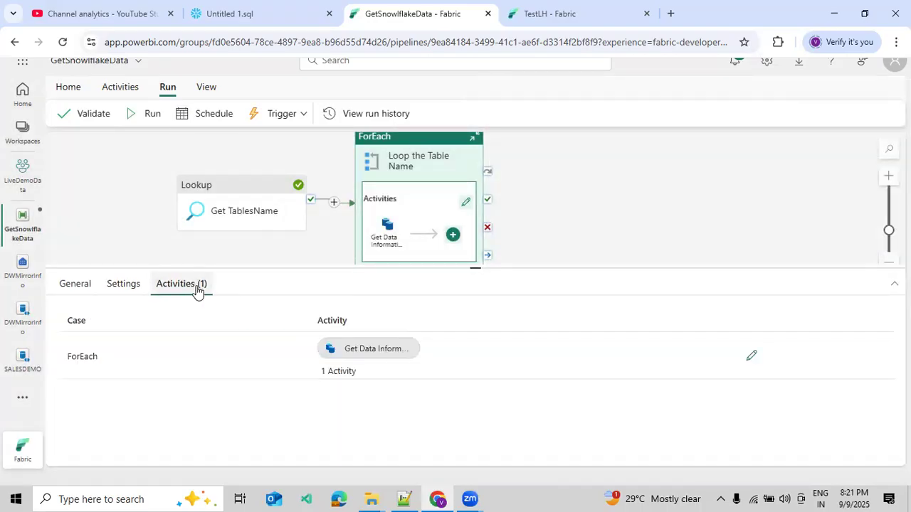
{"action": "left_click", "coordinate": [751, 356]}
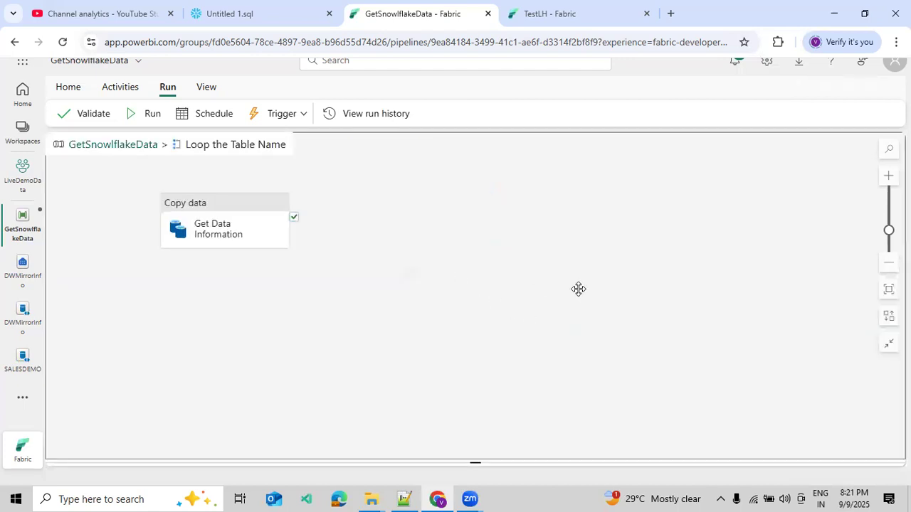
{"action": "left_click", "coordinate": [291, 226]}
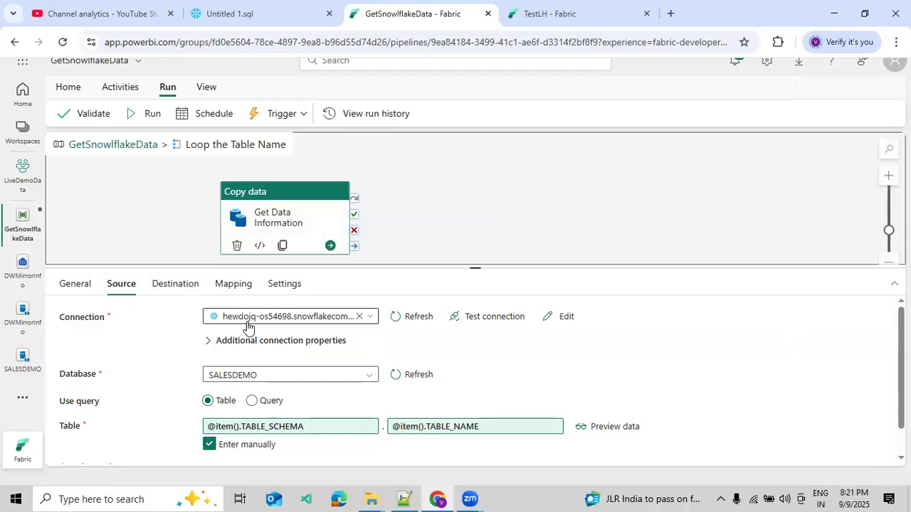
{"action": "scroll", "coordinate": [277, 377], "scroll_direction": "down", "scroll_amount": 1}
{"action": "scroll", "coordinate": [277, 382], "scroll_direction": "down", "scroll_amount": 1}
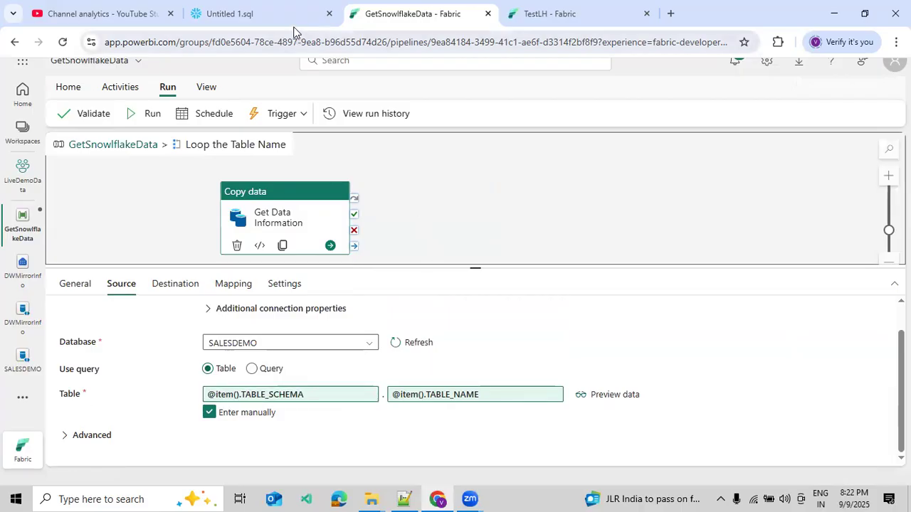
{"action": "left_click", "coordinate": [257, 14]}
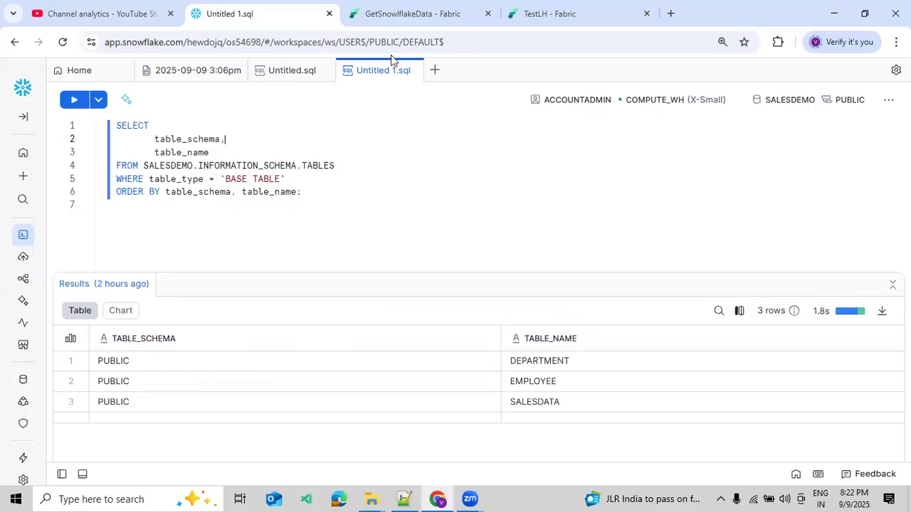
{"action": "left_click", "coordinate": [386, 20]}
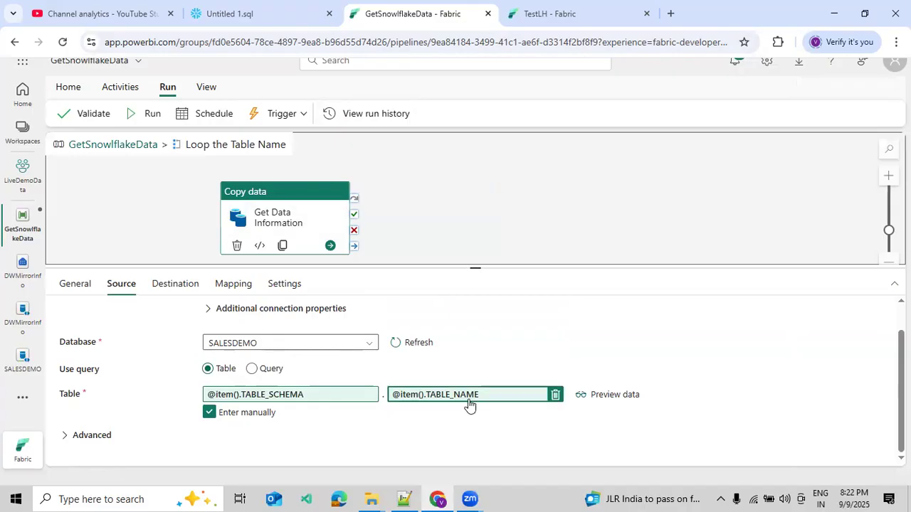
Step: Review the destination settings of the Get Data Information copy activity and compare the dbo schema with the existing tables in TestLH
{"action": "left_click", "coordinate": [156, 289]}
{"action": "left_click", "coordinate": [227, 368]}
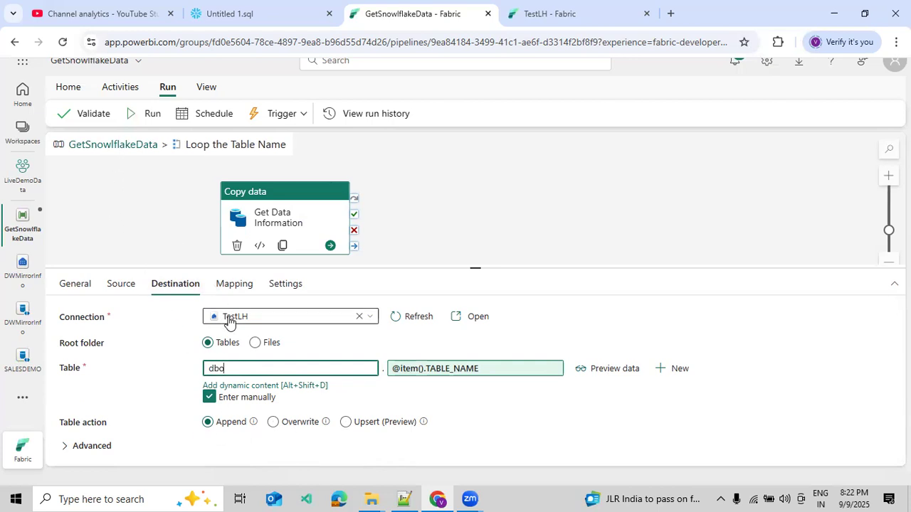
{"action": "left_click", "coordinate": [573, 21]}
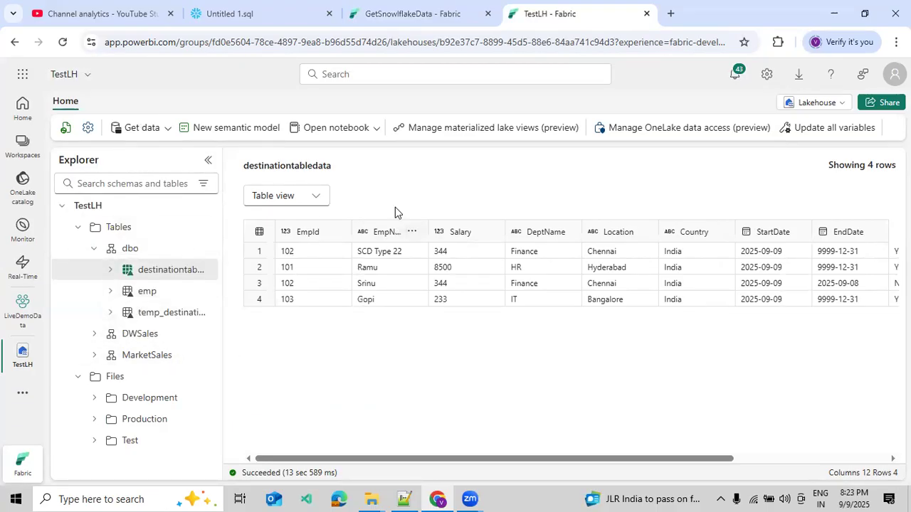
{"action": "left_click", "coordinate": [413, 13]}
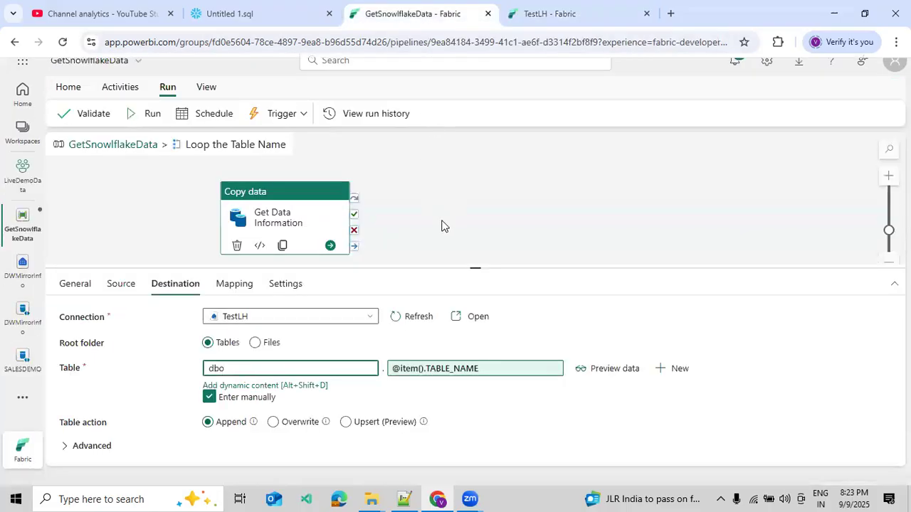
Step: Return to the top level of the GetSnowlflakeData pipeline and run it with the ForEach activity activated
{"action": "left_click", "coordinate": [103, 146]}
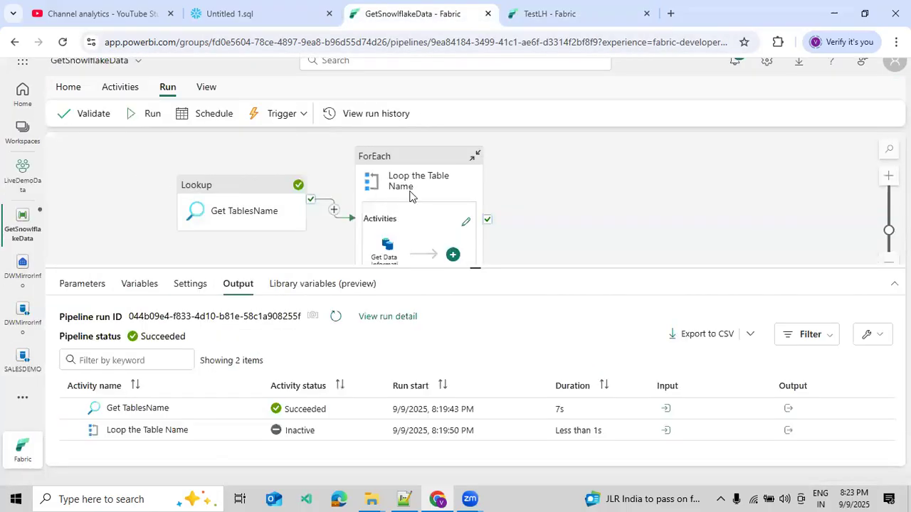
{"action": "left_click", "coordinate": [464, 184]}
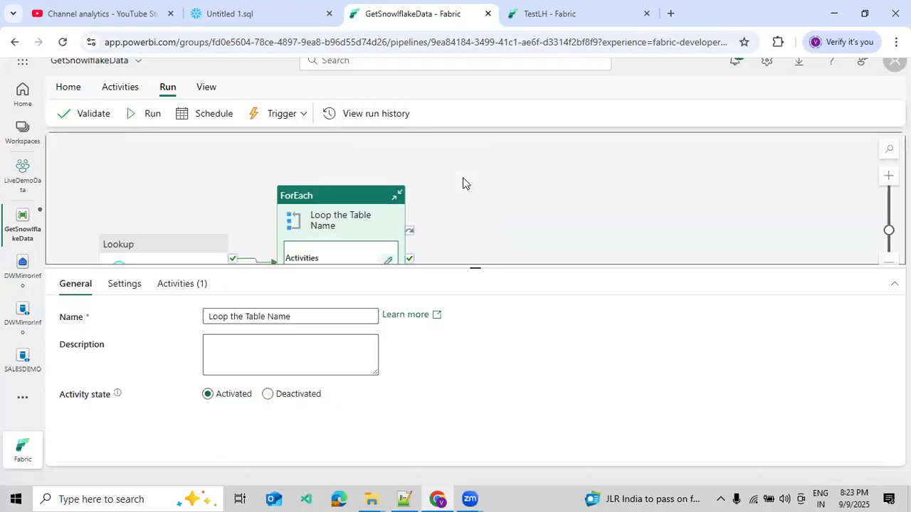
{"action": "left_click", "coordinate": [482, 183]}
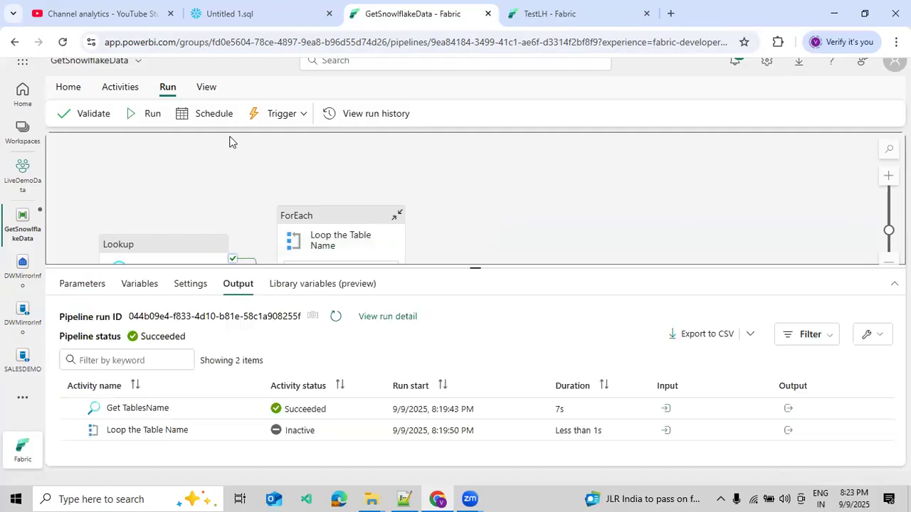
{"action": "left_click", "coordinate": [144, 118]}
{"action": "left_click", "coordinate": [463, 322]}
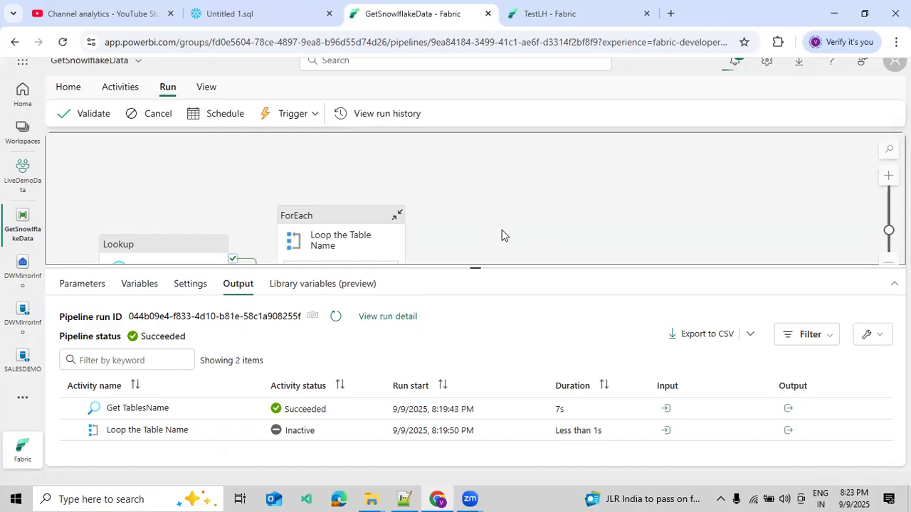
Step: Dismiss the auto-refresh notice, enlarge the run output area and refresh the activity list to monitor the pipeline run
{"action": "left_click_drag", "start_coordinate": [510, 229], "coordinate": [547, 186]}
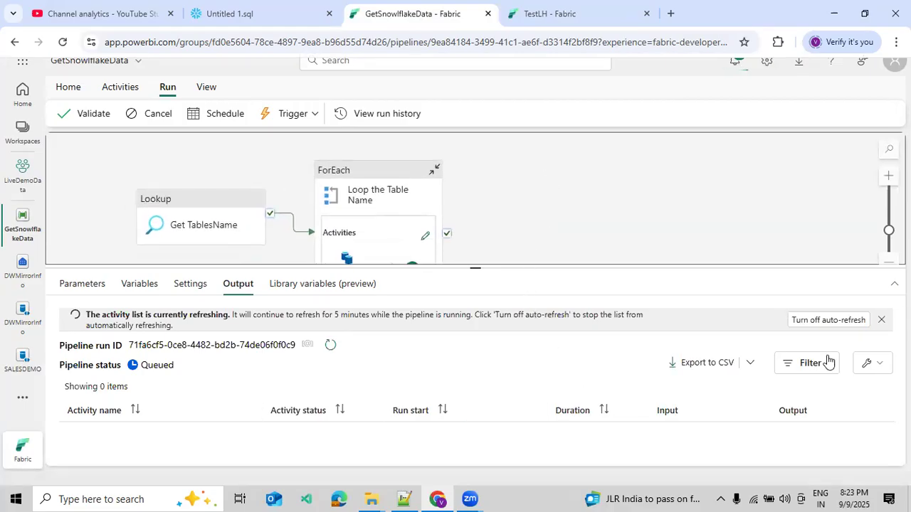
{"action": "left_click", "coordinate": [881, 320]}
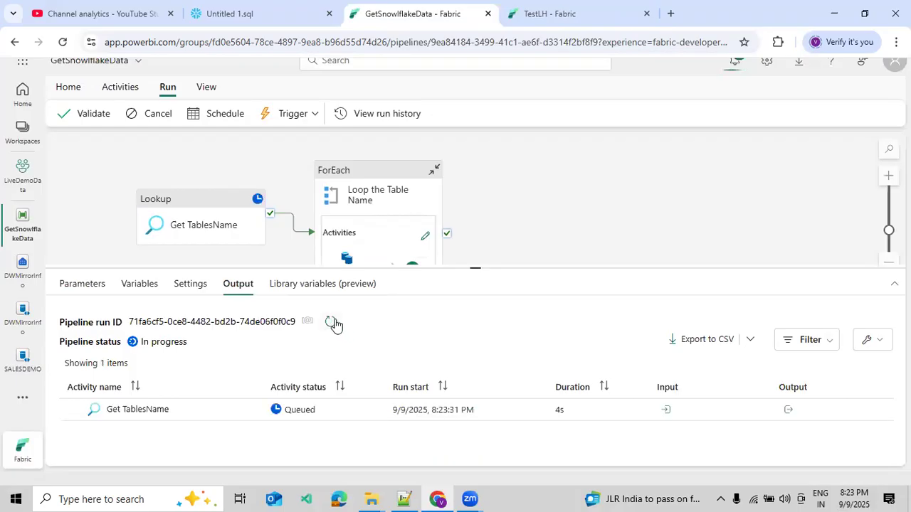
{"action": "left_click_drag", "start_coordinate": [556, 267], "coordinate": [584, 188]}
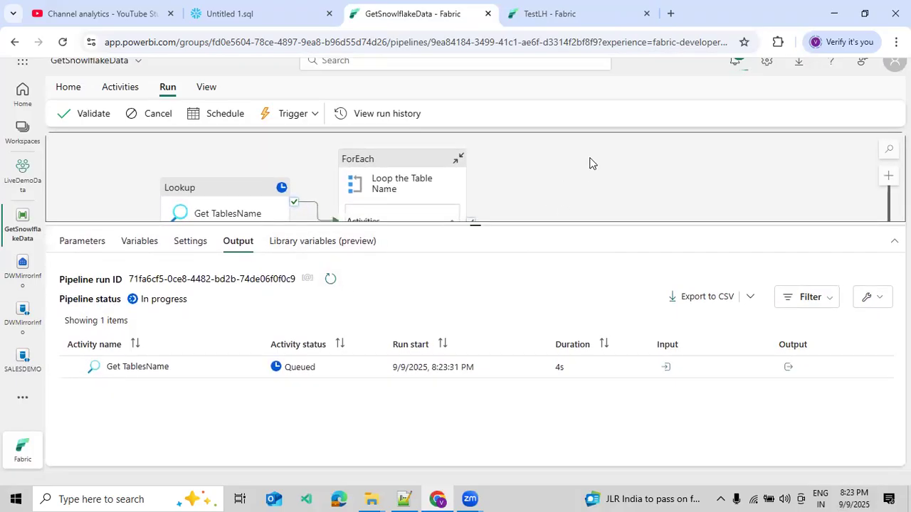
{"action": "left_click", "coordinate": [606, 20]}
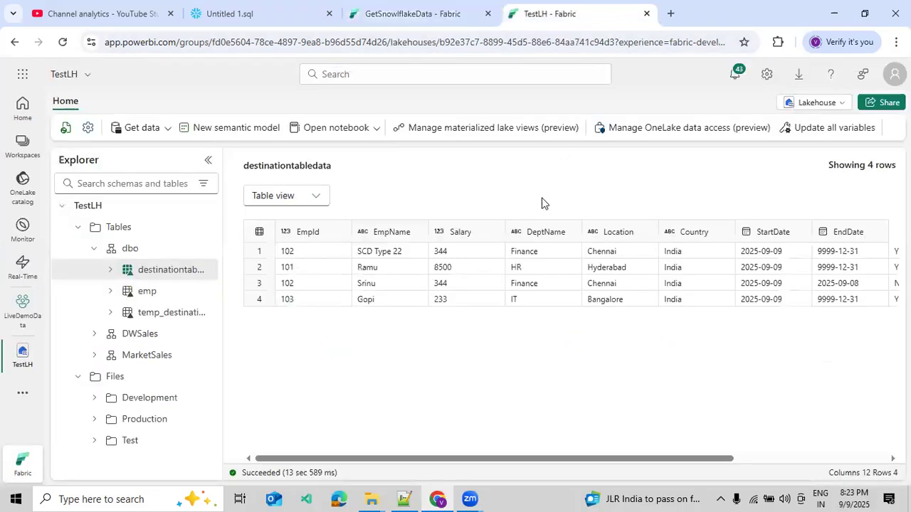
{"action": "left_click", "coordinate": [387, 14]}
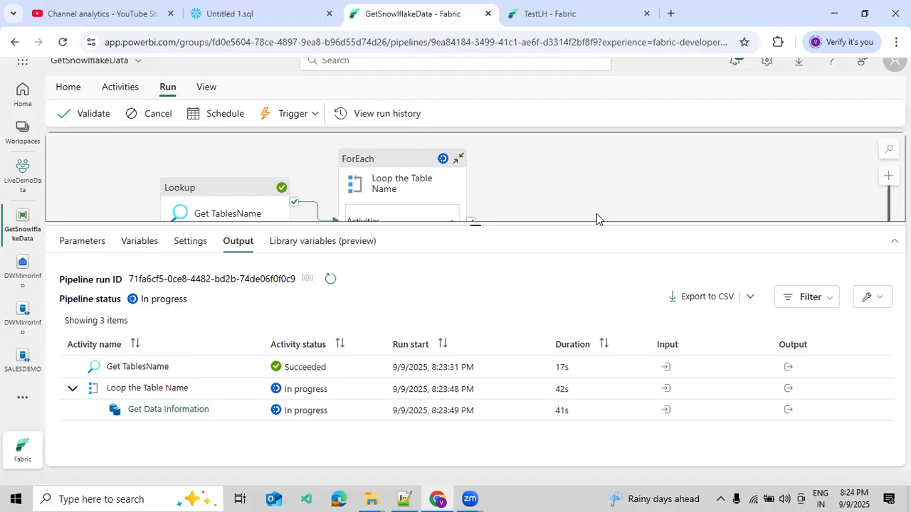
{"action": "left_click", "coordinate": [330, 279]}
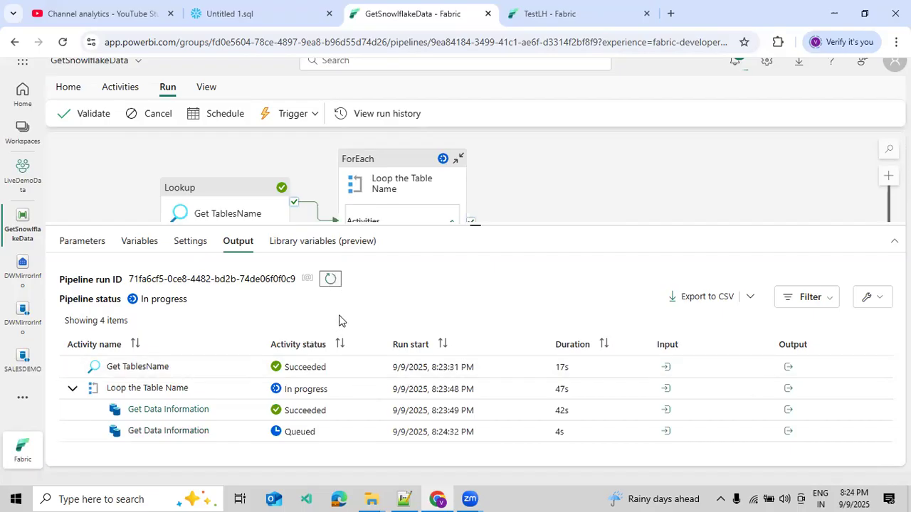
{"action": "left_click", "coordinate": [331, 287]}
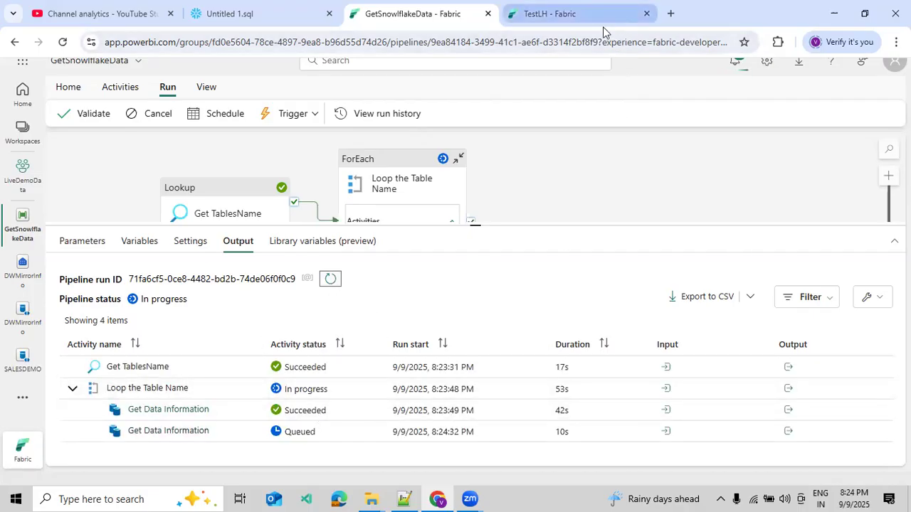
Step: Switch to the TestLH lakehouse, refresh the dbo schema and open the DEPARTMENT table preview
{"action": "left_click", "coordinate": [602, 17]}
{"action": "left_click", "coordinate": [204, 270]}
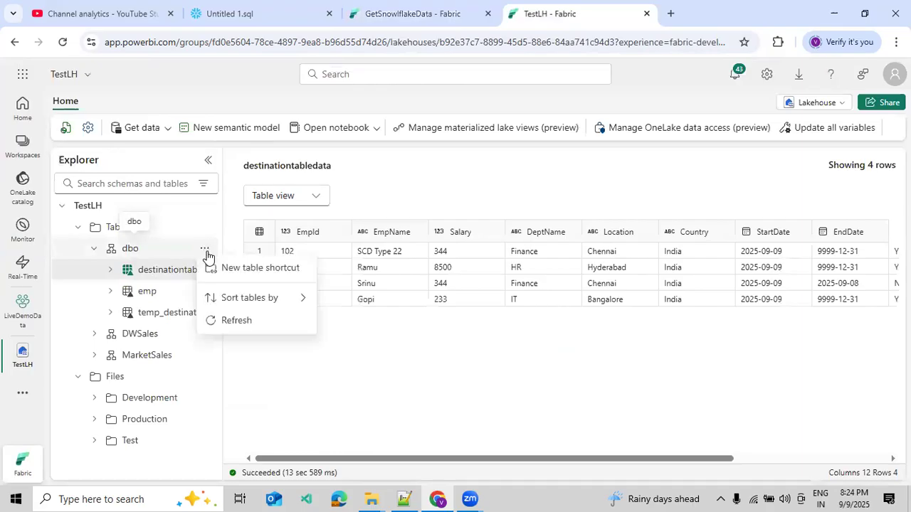
{"action": "left_click", "coordinate": [216, 327]}
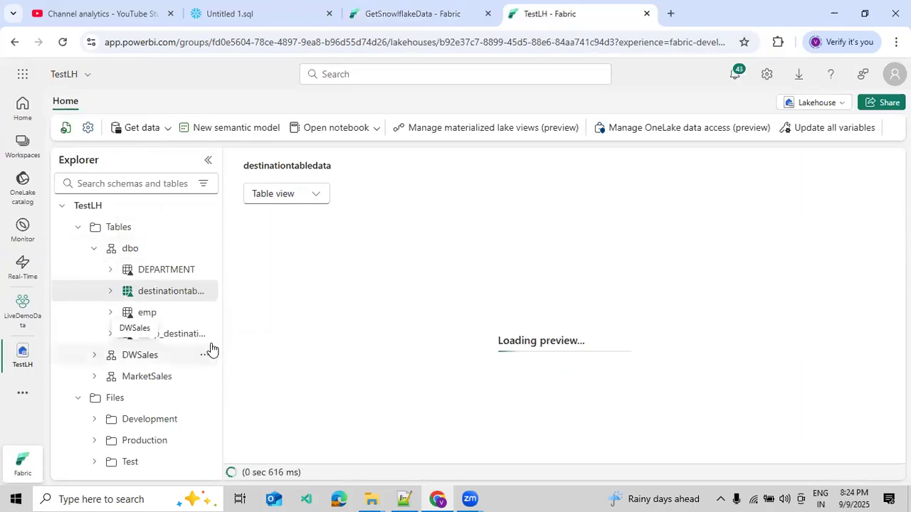
{"action": "left_click", "coordinate": [161, 272]}
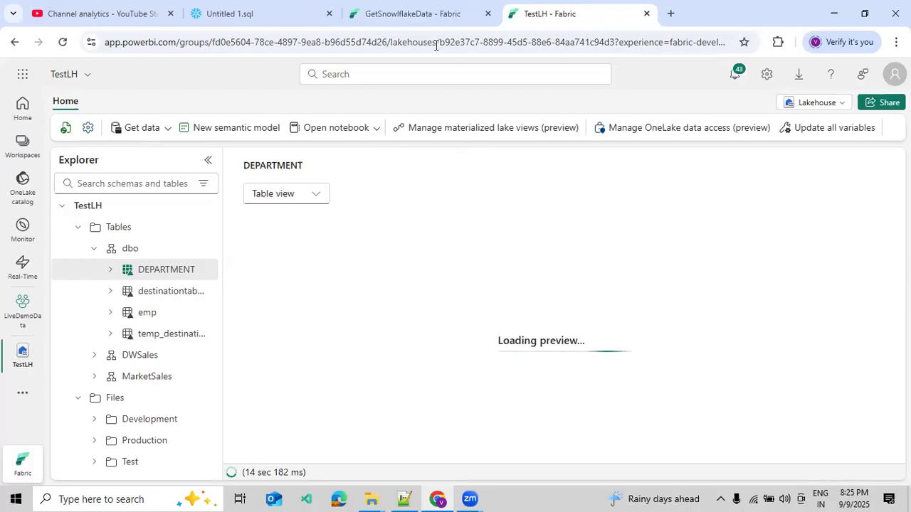
Step: Return to the GetSnowlflakeData pipeline, enlarge the output area further and refresh the status of the copy iterations
{"action": "left_click", "coordinate": [422, 21]}
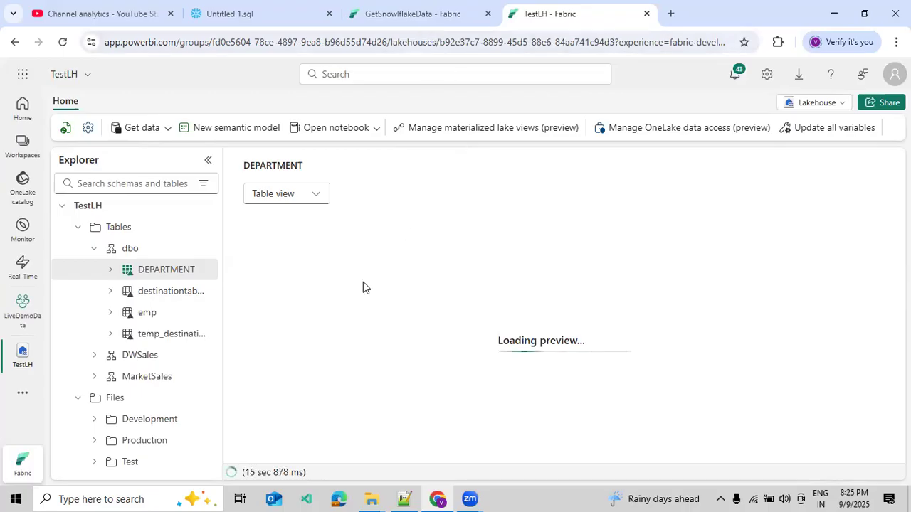
{"action": "left_click", "coordinate": [331, 280]}
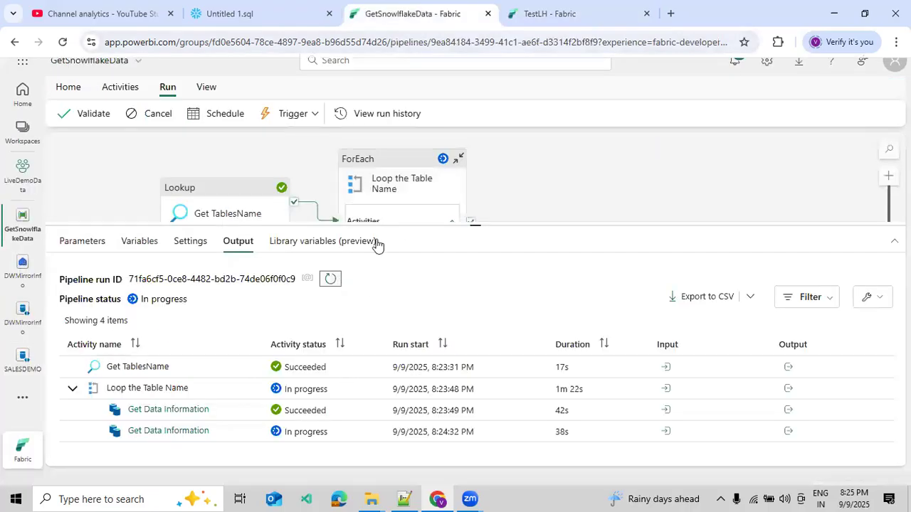
{"action": "left_click_drag", "start_coordinate": [385, 226], "coordinate": [385, 171]}
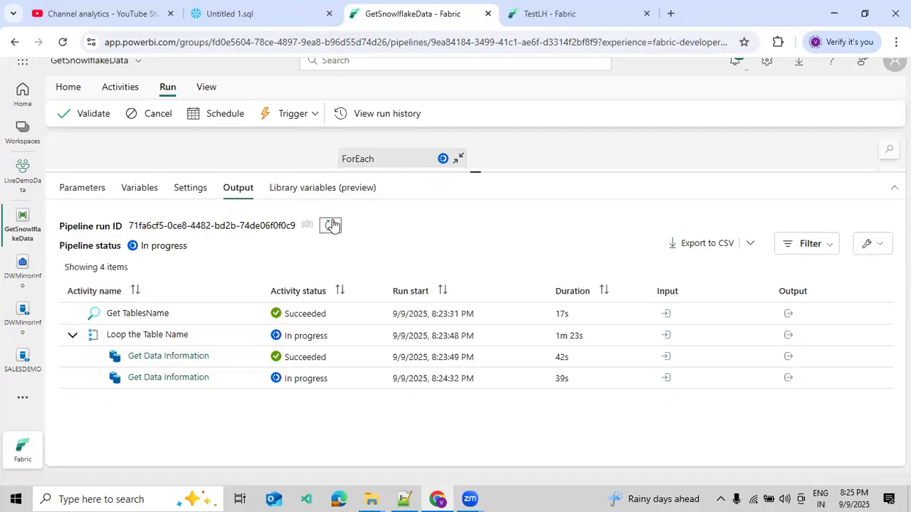
{"action": "left_click", "coordinate": [331, 225]}
Step: Refresh the dbo schema in TestLH again and open the EMPLOYEE table preview
{"action": "left_click", "coordinate": [591, 17]}
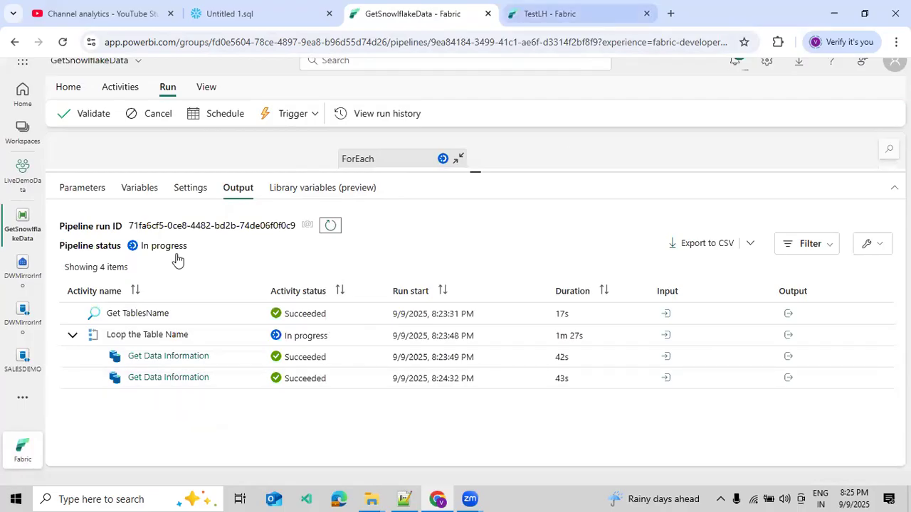
{"action": "left_click", "coordinate": [205, 250]}
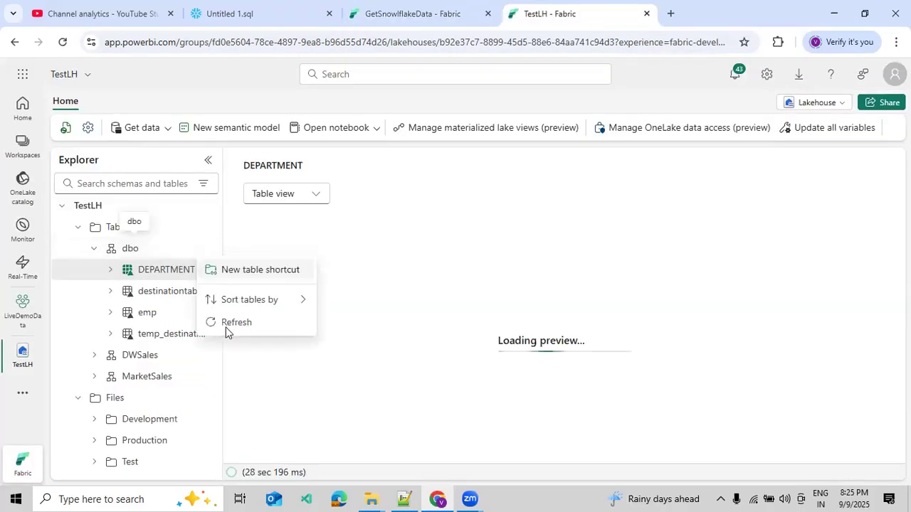
{"action": "left_click", "coordinate": [225, 328]}
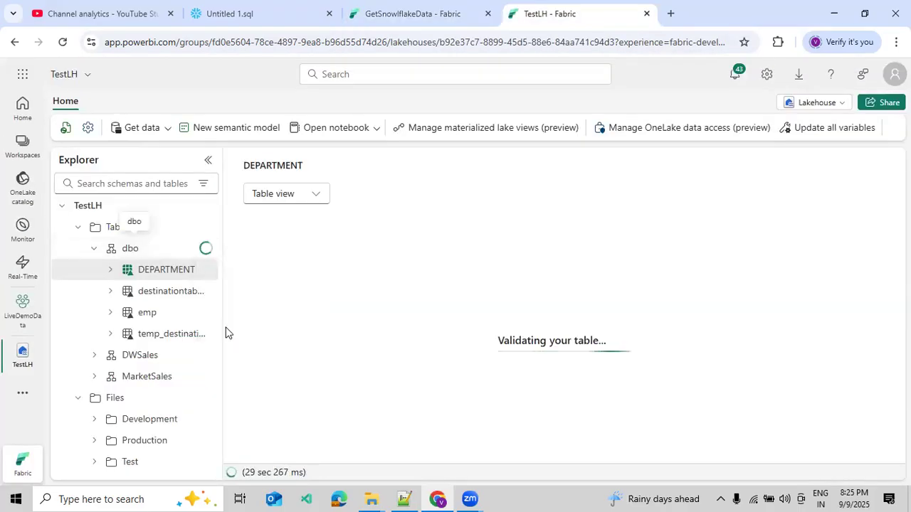
{"action": "left_click", "coordinate": [158, 332]}
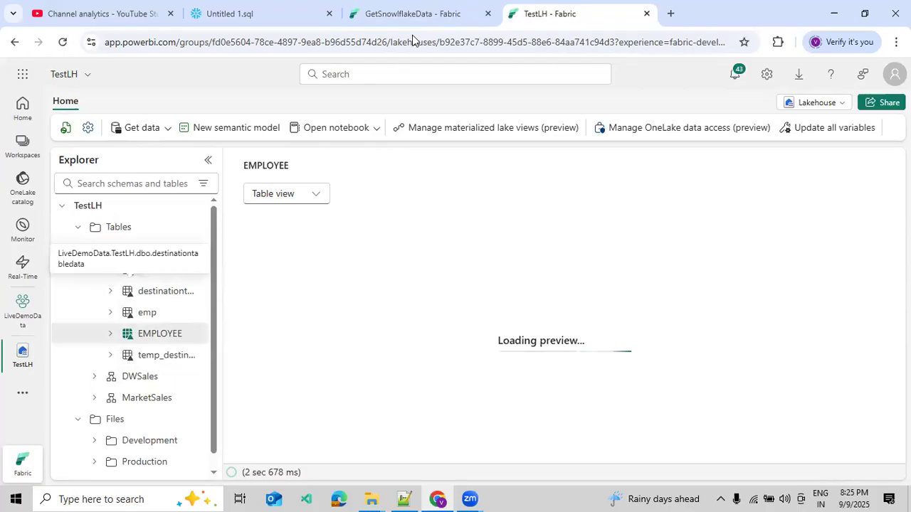
Step: Go back to the pipeline output and keep refreshing the activity list until the run finishes, checking the overall pipeline status
{"action": "left_click", "coordinate": [407, 14]}
{"action": "left_click", "coordinate": [332, 227]}
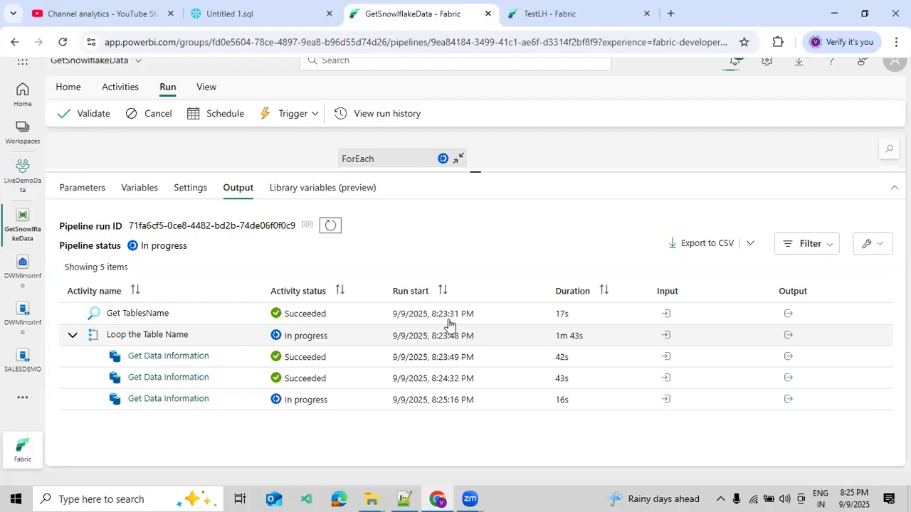
{"action": "left_click", "coordinate": [330, 229]}
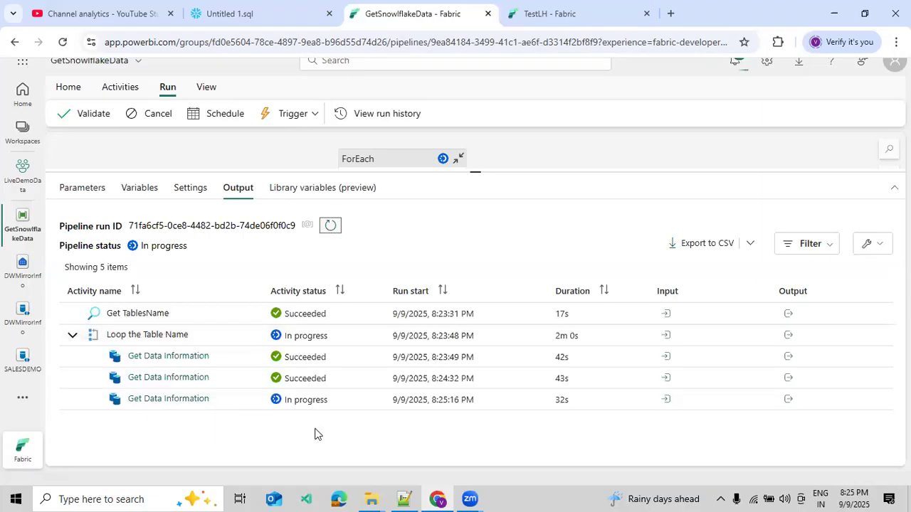
{"action": "left_click", "coordinate": [330, 229]}
{"action": "left_click", "coordinate": [330, 229]}
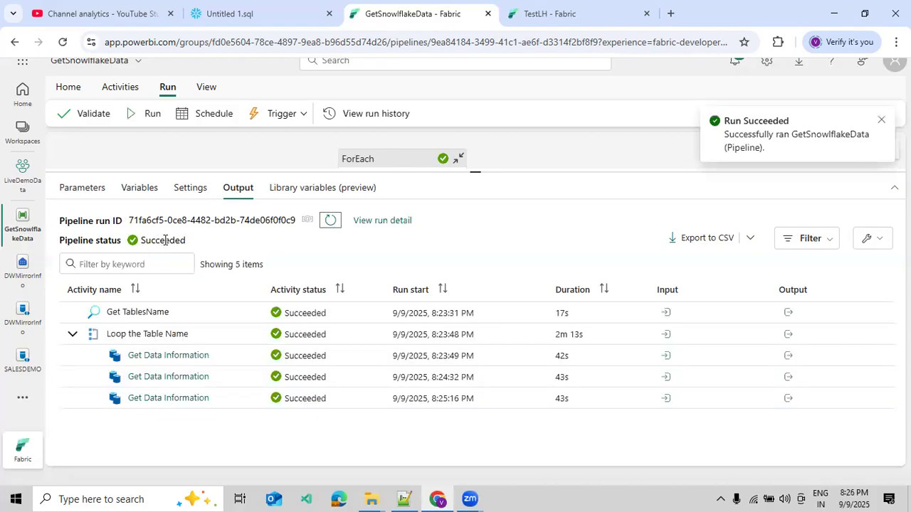
{"action": "double_click", "coordinate": [164, 240]}
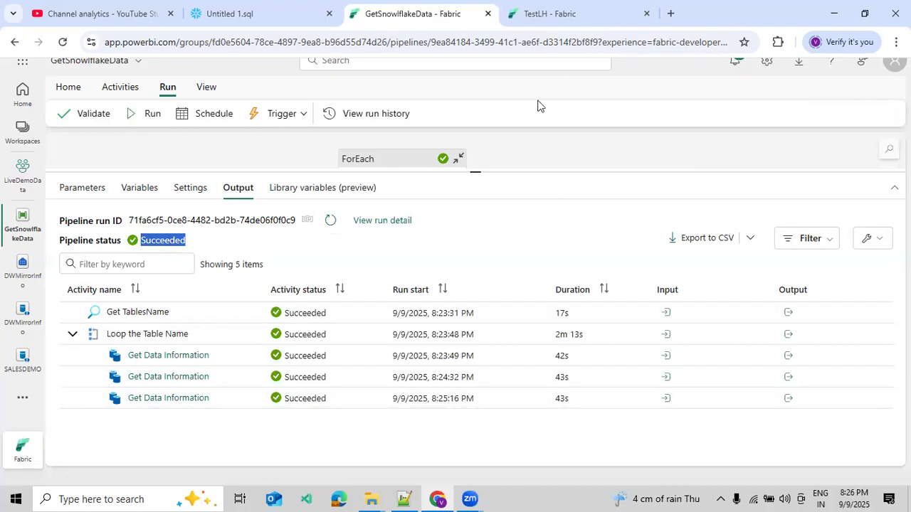
Step: Refresh the Tables folder in TestLH, preview the copied DEPARTMENT data and return to the GetSnowlflakeData pipeline
{"action": "left_click", "coordinate": [550, 14]}
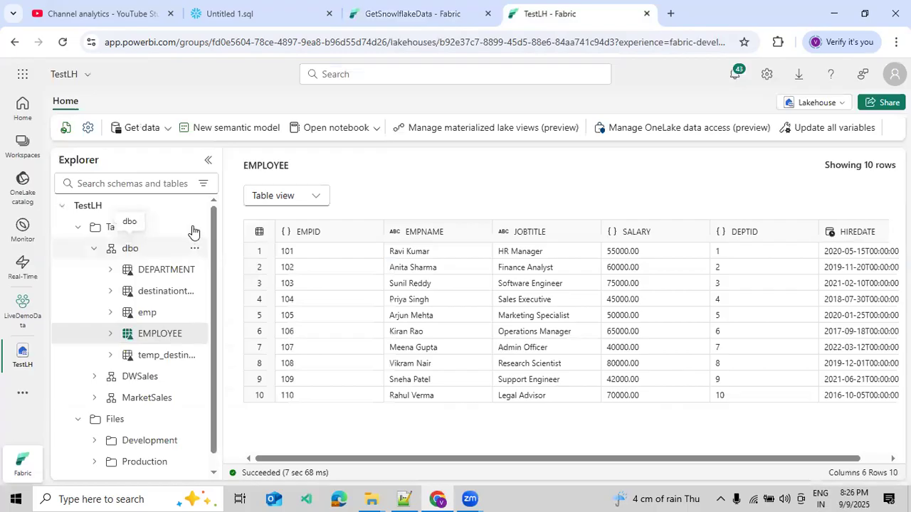
{"action": "left_click", "coordinate": [193, 240]}
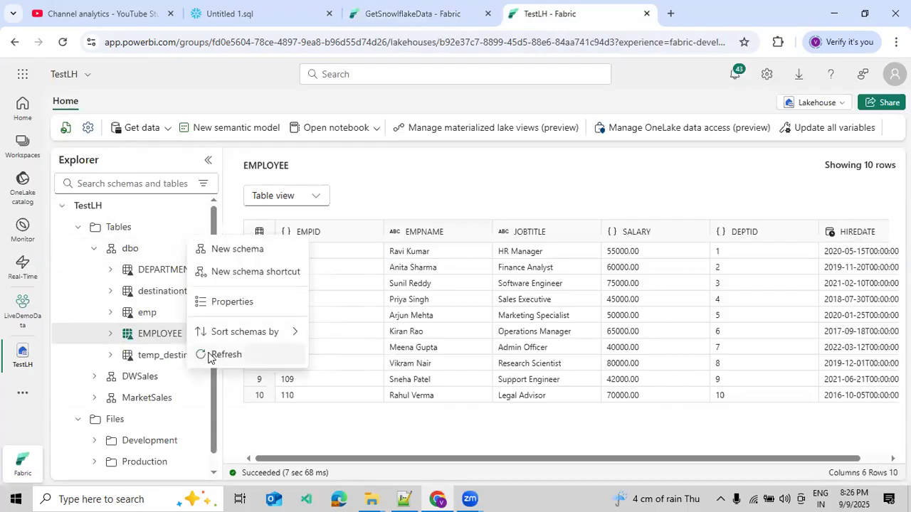
{"action": "left_click", "coordinate": [208, 356]}
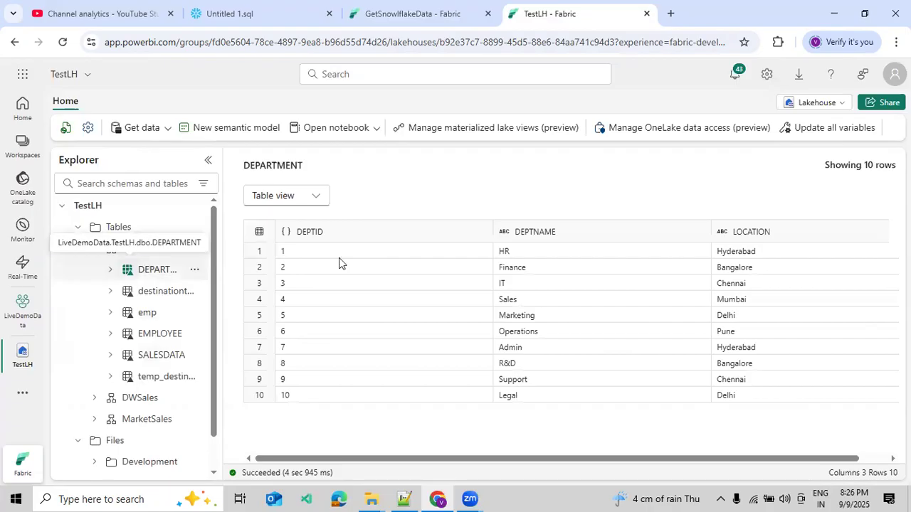
{"action": "left_click", "coordinate": [406, 16]}
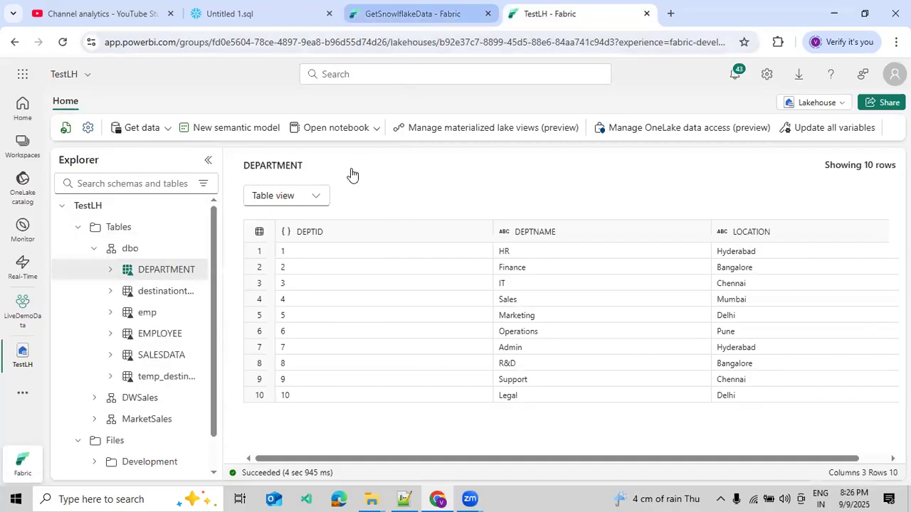